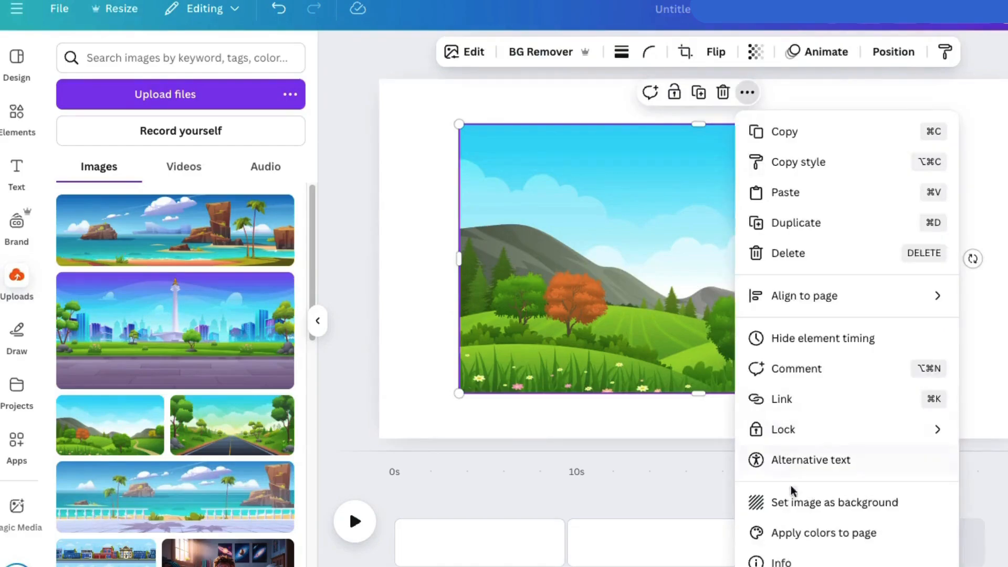
Add the uploaded city park image with the white monument to the second page and set it as the background.
{"action": "left_click", "coordinate": [674, 525]}
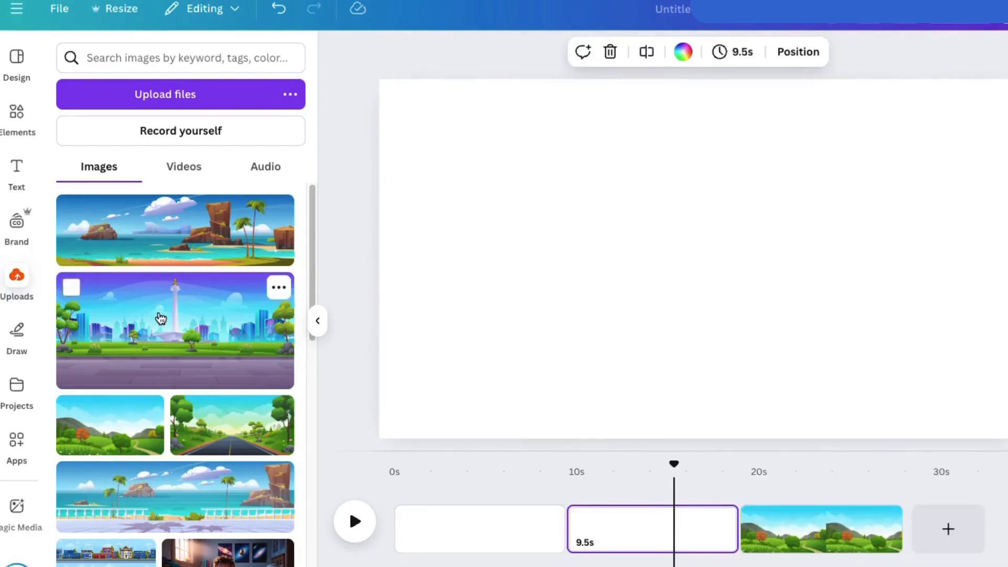
{"action": "left_click", "coordinate": [160, 319]}
{"action": "left_click", "coordinate": [746, 109]}
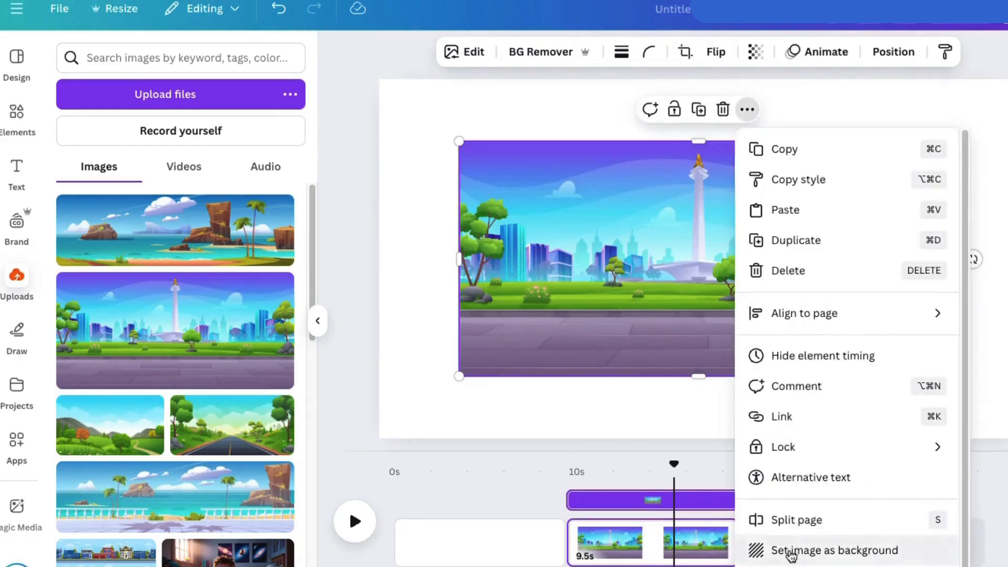
{"action": "left_click", "coordinate": [790, 550]}
Add the uploaded rocky seaside image to the first page, enlarge it past the page edges and align its start with the page.
{"action": "left_click", "coordinate": [489, 531]}
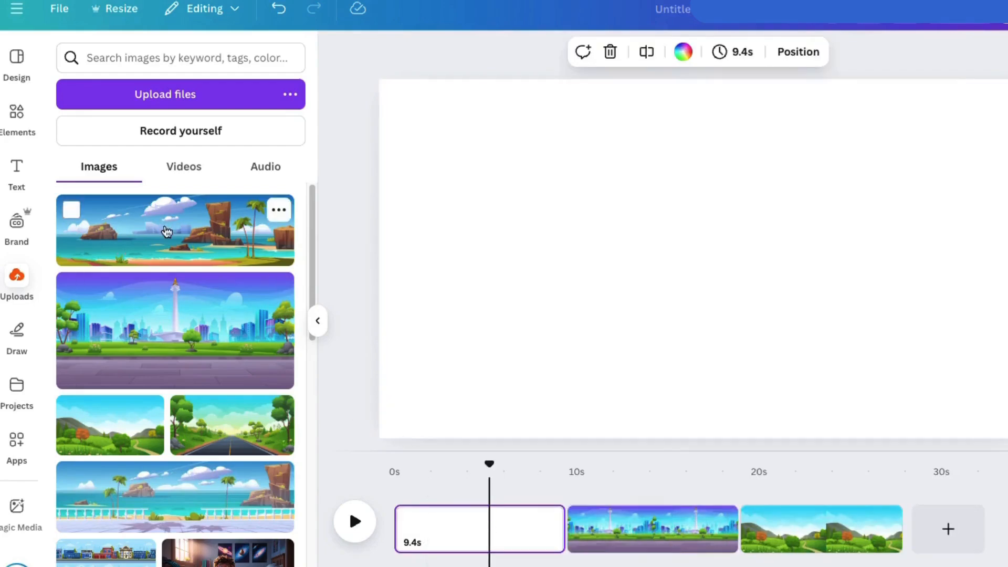
{"action": "left_click", "coordinate": [167, 231]}
{"action": "left_click_drag", "start_coordinate": [458, 186], "coordinate": [345, 16]}
{"action": "left_click_drag", "start_coordinate": [346, 152], "coordinate": [732, 254]}
{"action": "left_click_drag", "start_coordinate": [338, 123], "coordinate": [378, 79]}
{"action": "left_click_drag", "start_coordinate": [502, 147], "coordinate": [575, 144]}
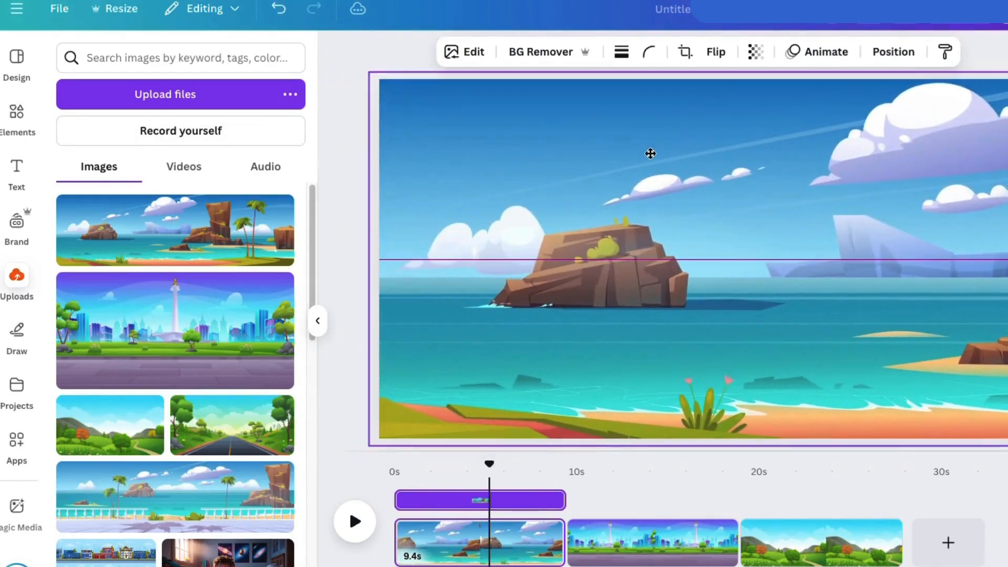
For the seaside page, search the elements for "boat", apply one filter and limit the results to graphics.
{"action": "left_click", "coordinate": [644, 544]}
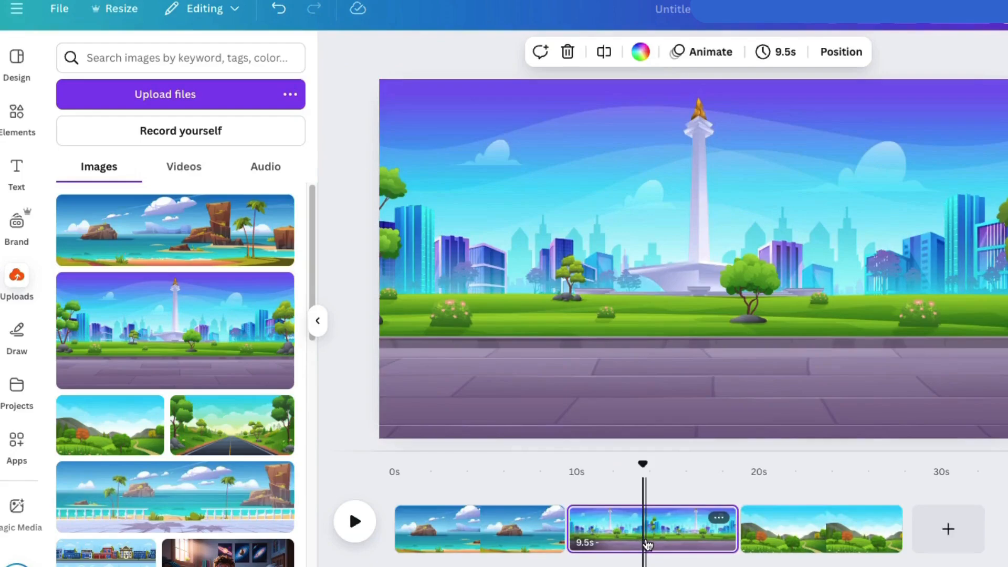
{"action": "left_click", "coordinate": [855, 525]}
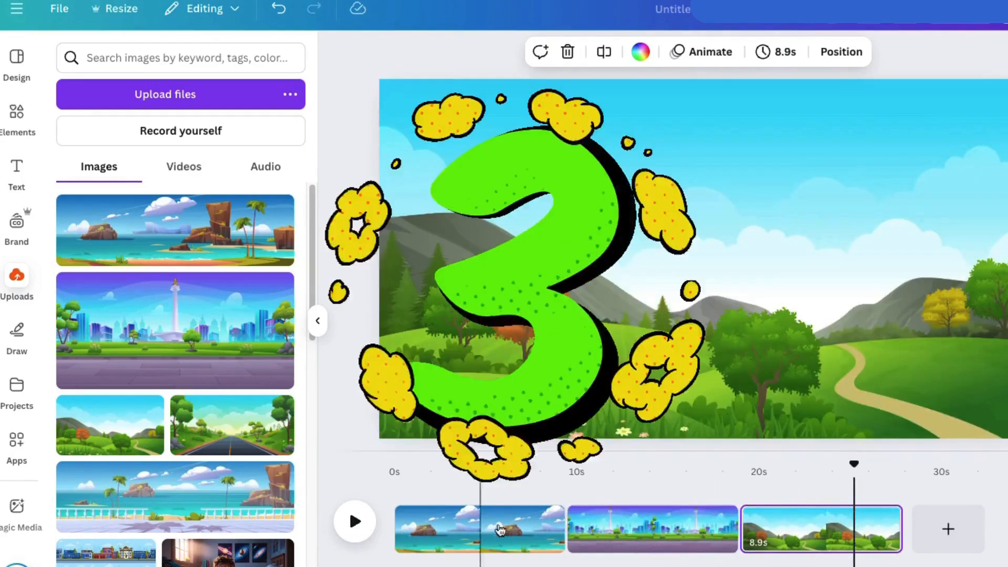
{"action": "left_click", "coordinate": [444, 529]}
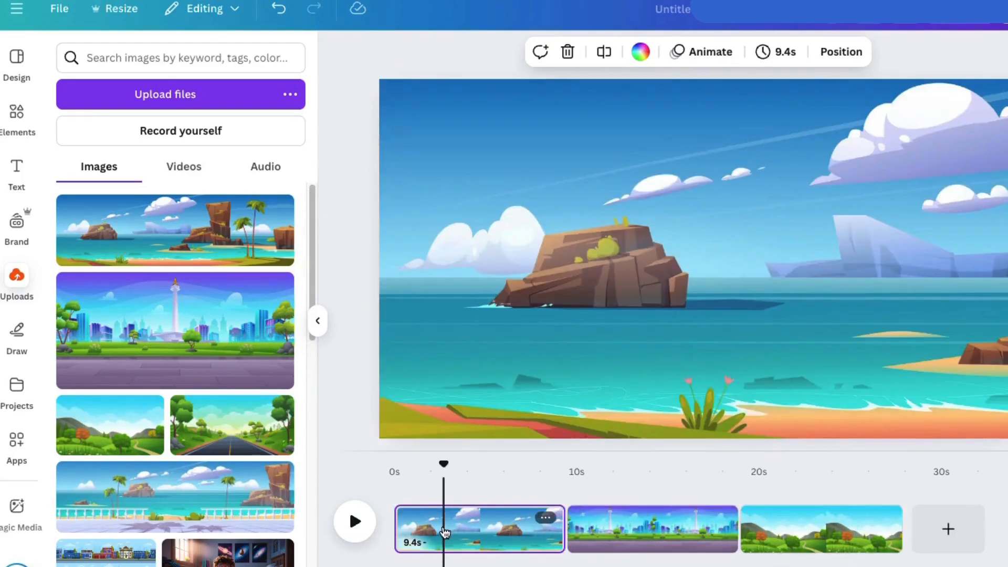
{"action": "left_click", "coordinate": [15, 124]}
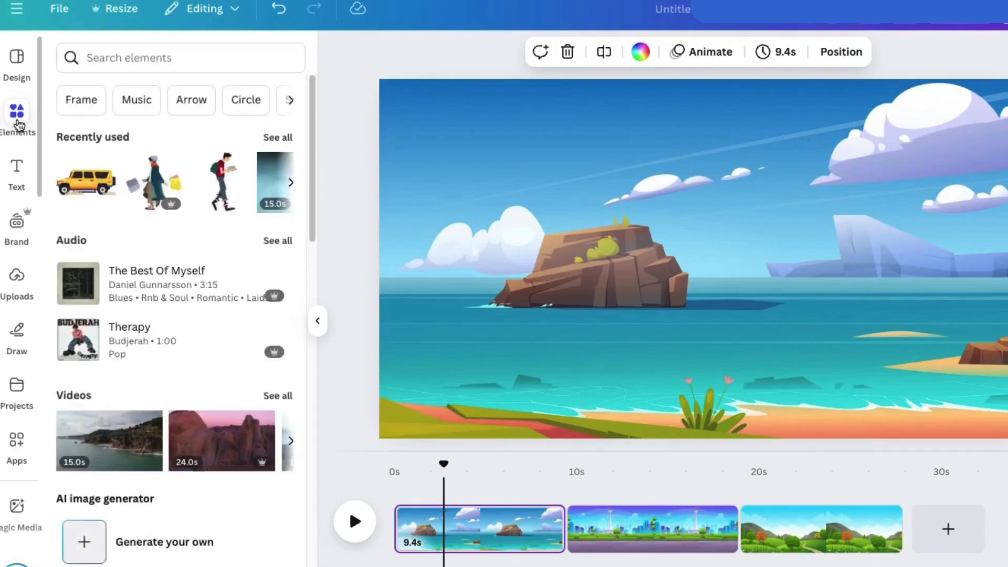
{"action": "left_click", "coordinate": [68, 58]}
{"action": "type", "text": "boa"}
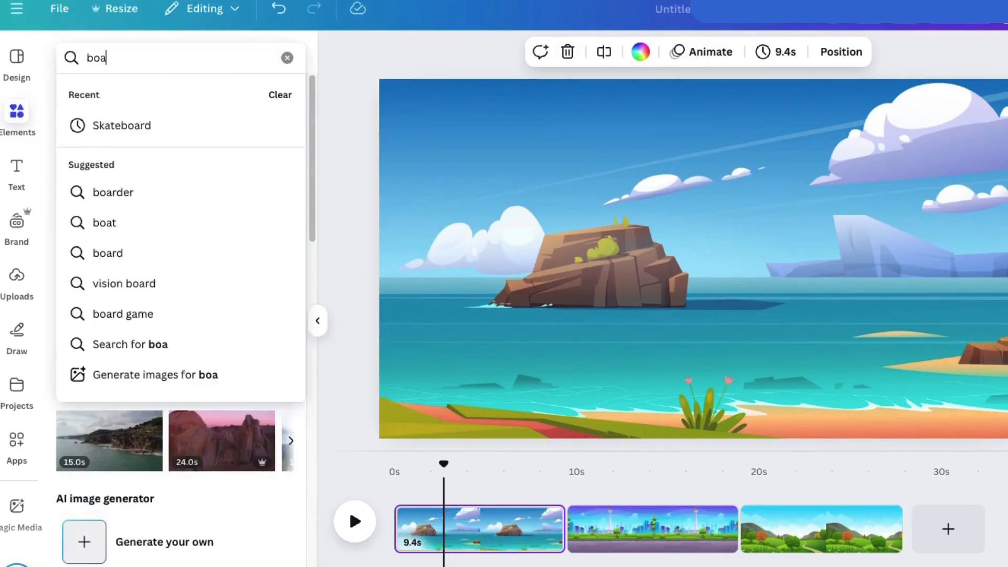
{"action": "type", "text": "t"}
{"action": "key", "text": "Return"}
{"action": "left_click", "coordinate": [290, 58]}
{"action": "left_click", "coordinate": [77, 346]}
{"action": "left_click", "coordinate": [306, 175]}
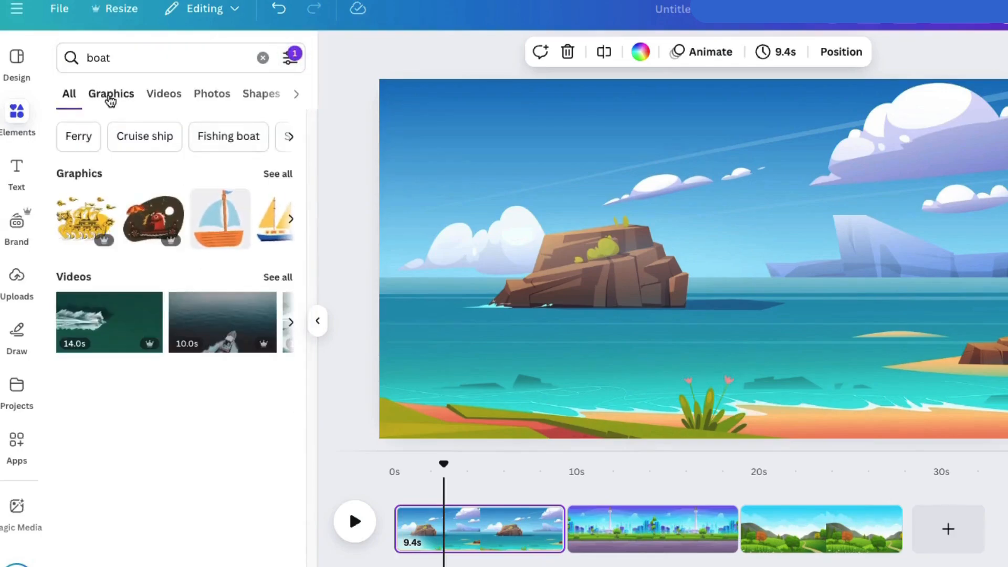
{"action": "left_click", "coordinate": [110, 95]}
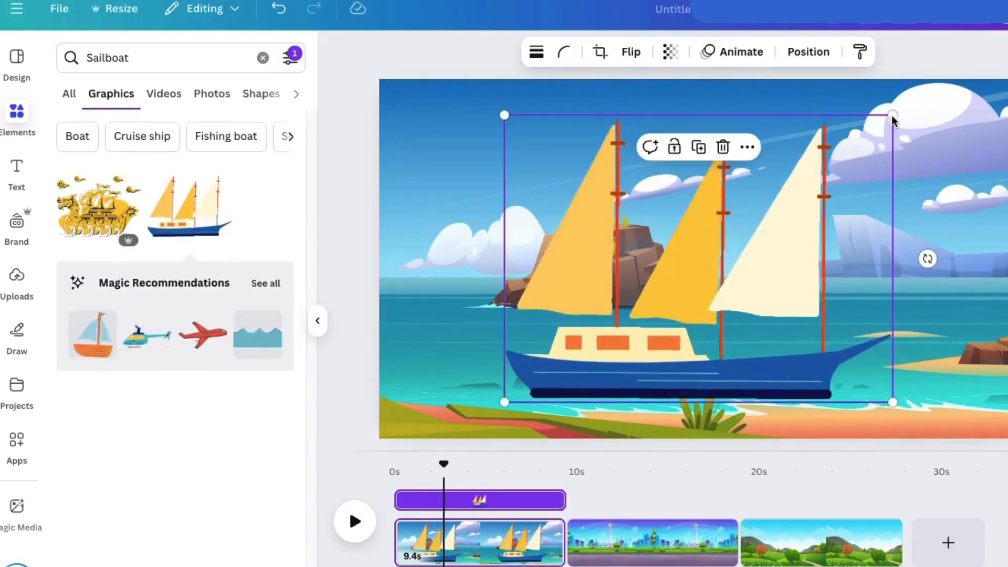
Place the sailboat with yellow and white sails on the seaside page, sized and positioned on the water in front of the rock.
{"action": "left_click_drag", "start_coordinate": [886, 114], "coordinate": [657, 288]}
{"action": "left_click_drag", "start_coordinate": [585, 390], "coordinate": [488, 330]}
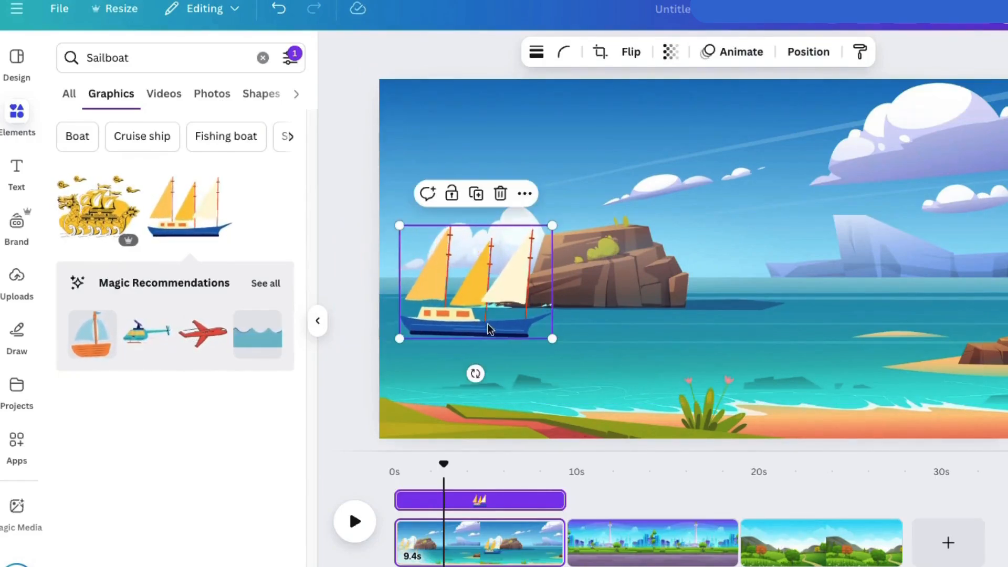
{"action": "left_click_drag", "start_coordinate": [553, 224], "coordinate": [627, 175]}
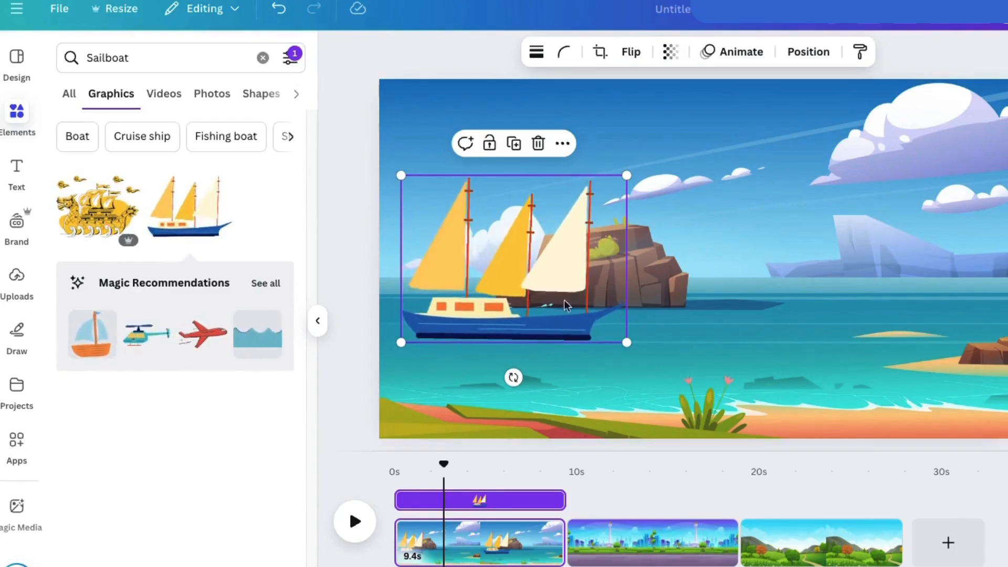
{"action": "left_click_drag", "start_coordinate": [531, 329], "coordinate": [574, 311]}
Create a custom animation for the seaside image that moves it straight to the left behind the sailboat.
{"action": "left_click", "coordinate": [410, 371]}
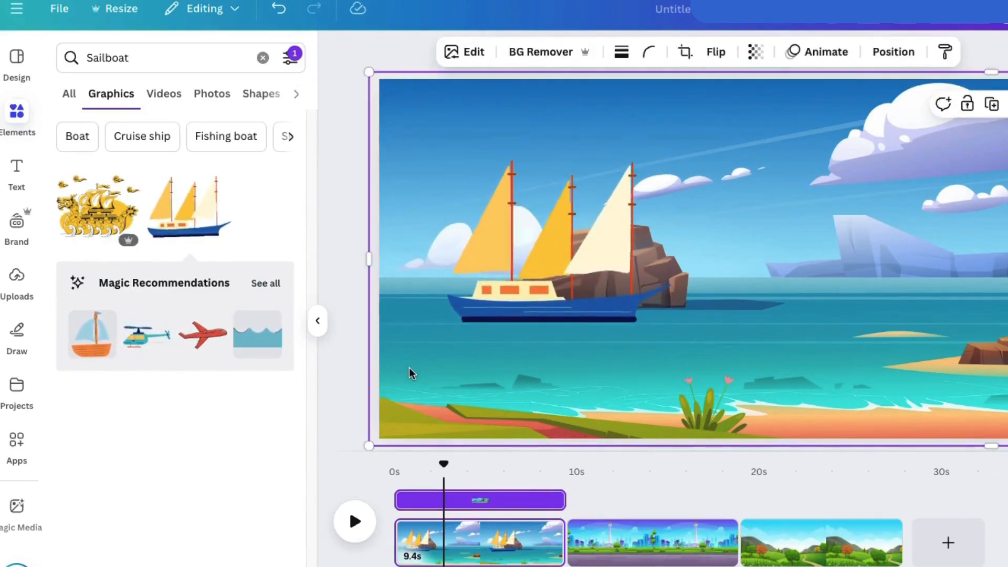
{"action": "left_click", "coordinate": [814, 57]}
{"action": "left_click", "coordinate": [113, 231]}
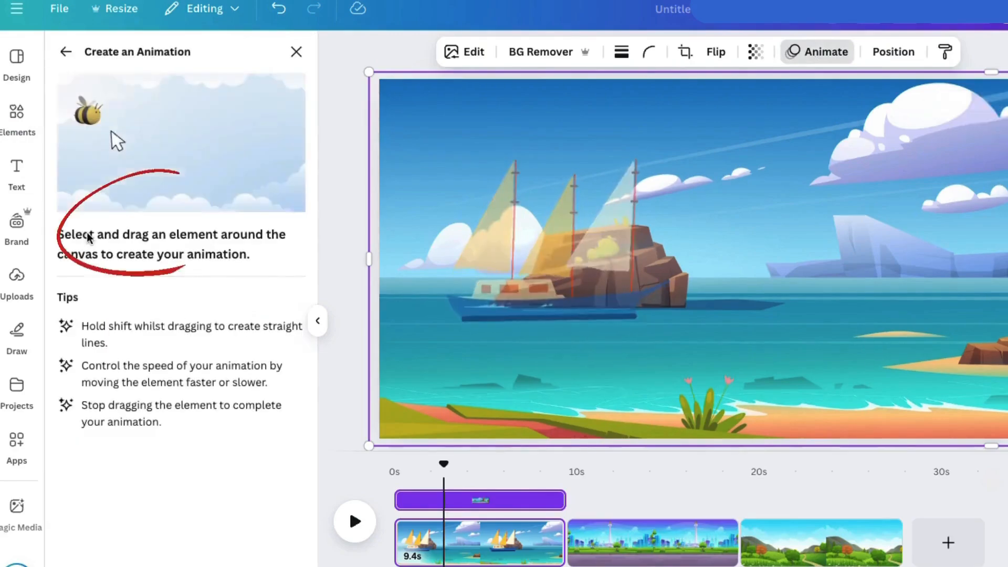
{"action": "left_click_drag", "start_coordinate": [970, 373], "coordinate": [598, 376]}
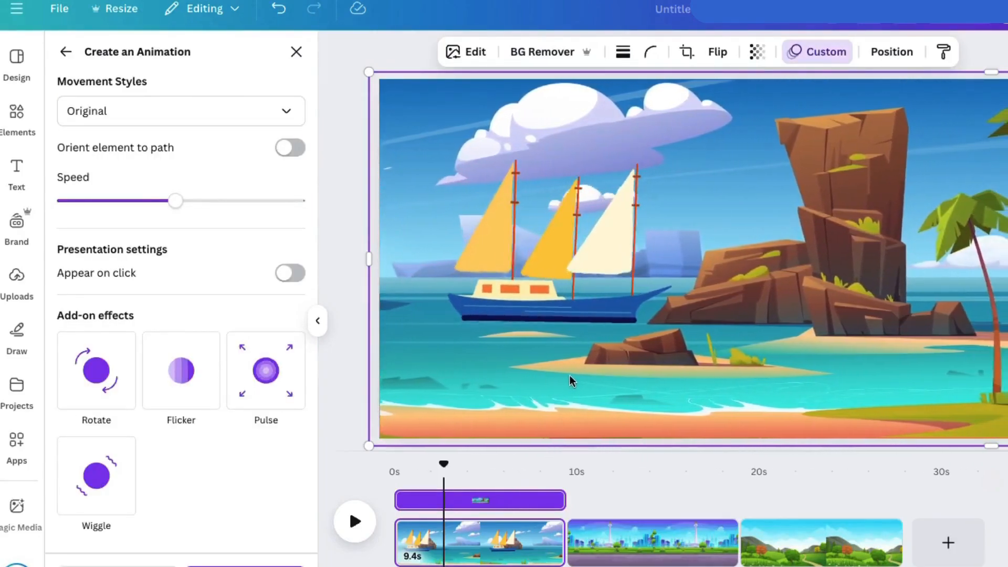
Slow down the seaside image's animation with the Steady movement style and preview the first page.
{"action": "left_click_drag", "start_coordinate": [142, 206], "coordinate": [117, 206]}
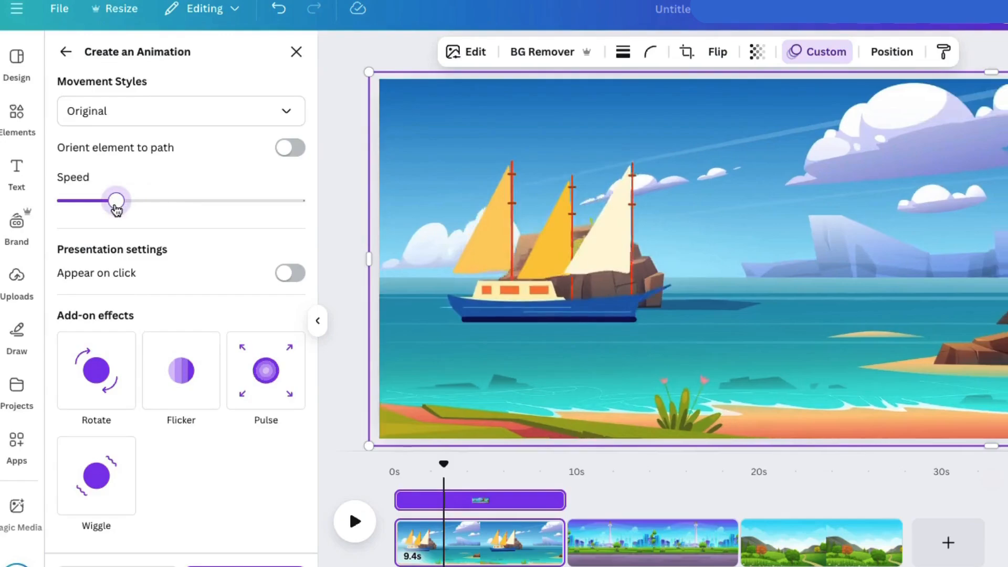
{"action": "left_click", "coordinate": [107, 114]}
{"action": "left_click", "coordinate": [103, 215]}
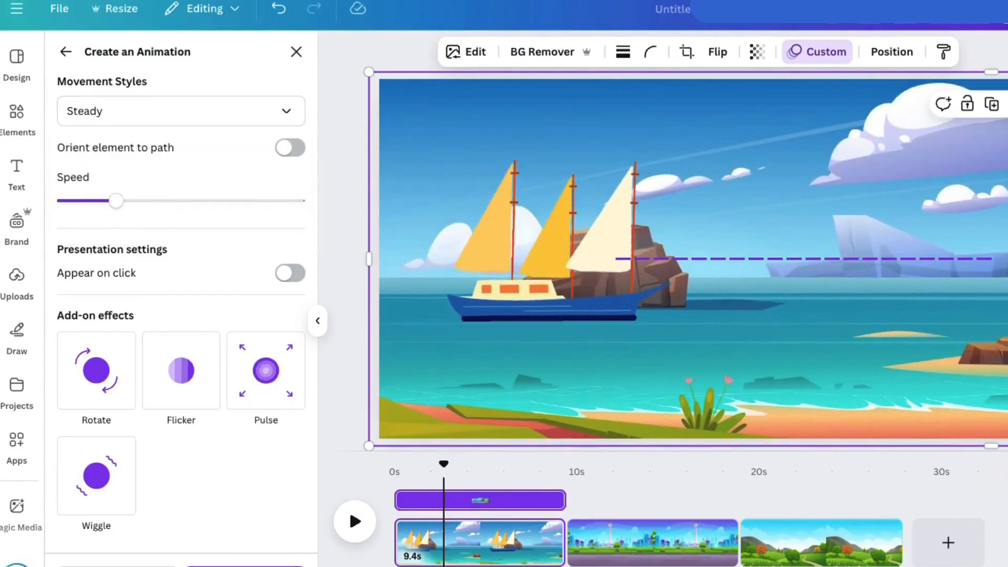
{"action": "left_click", "coordinate": [244, 561]}
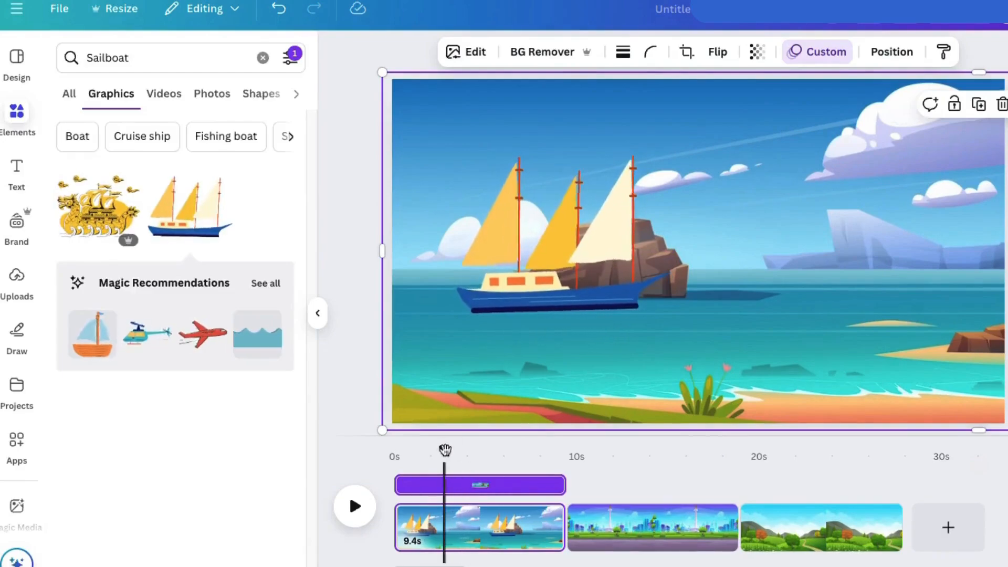
{"action": "left_click", "coordinate": [353, 507]}
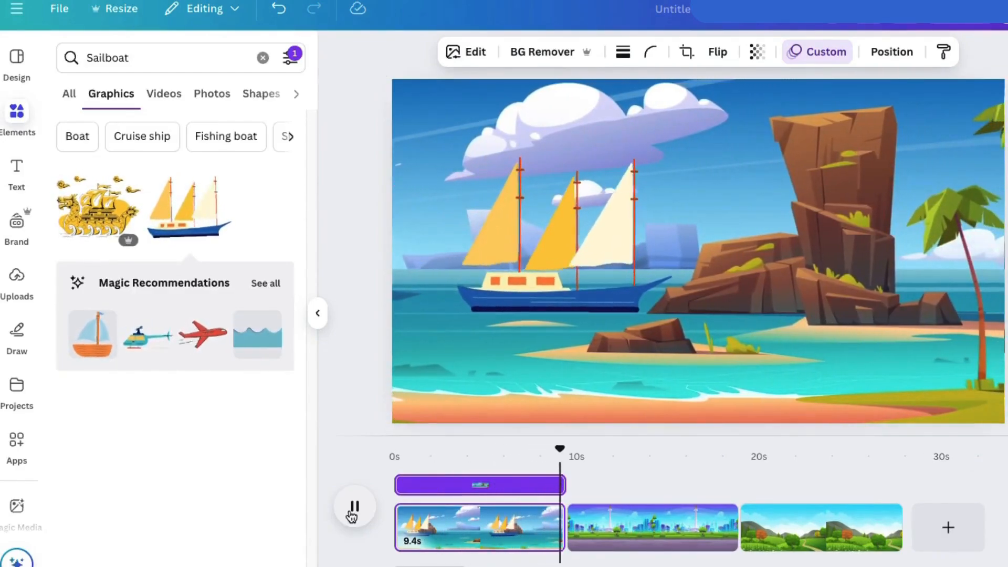
{"action": "left_click", "coordinate": [352, 515]}
For the city park page, search the graphics for "walk".
{"action": "left_click", "coordinate": [627, 519]}
{"action": "left_click", "coordinate": [109, 44]}
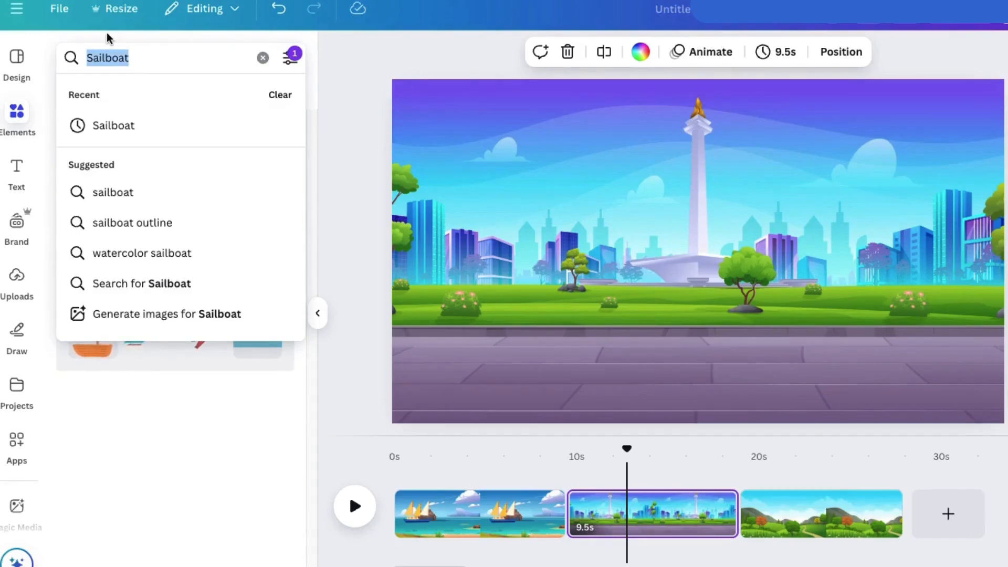
{"action": "type", "text": "walk"}
{"action": "key", "text": "Return"}
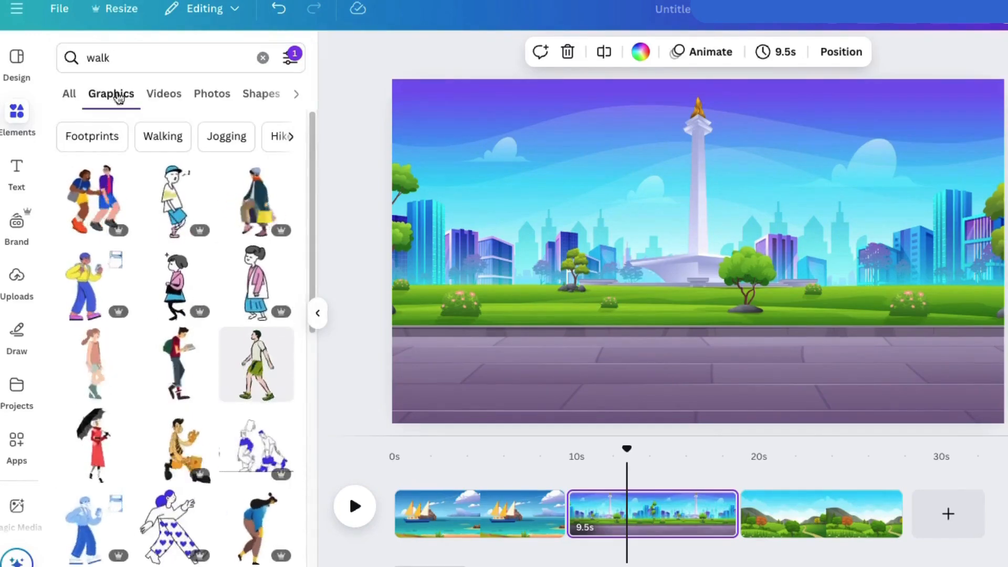
{"action": "scroll", "coordinate": [104, 355], "scroll_direction": "down", "scroll_amount": 2}
Add the woman in red with a black umbrella, shrink her and place her just beyond the city page's left edge.
{"action": "left_click", "coordinate": [104, 354]}
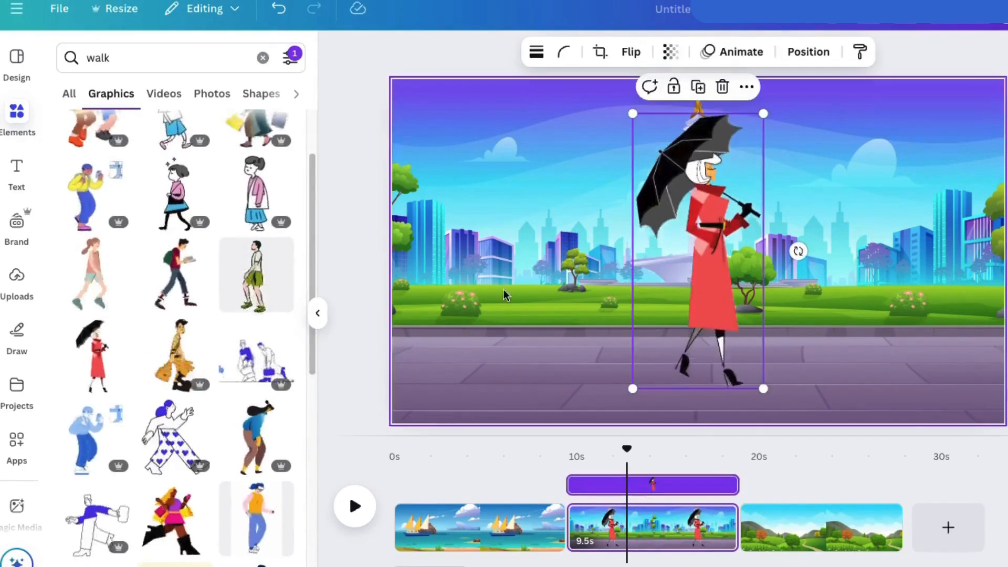
{"action": "left_click_drag", "start_coordinate": [761, 111], "coordinate": [725, 196]}
{"action": "left_click_drag", "start_coordinate": [676, 281], "coordinate": [381, 292]}
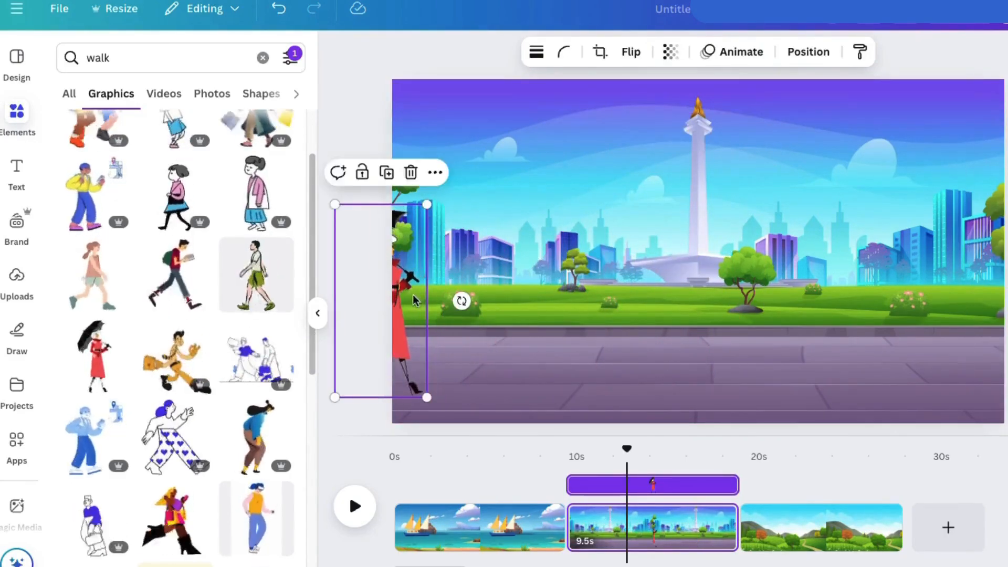
Create a custom animation that moves the walking woman across the city page to its right edge.
{"action": "left_click", "coordinate": [739, 51]}
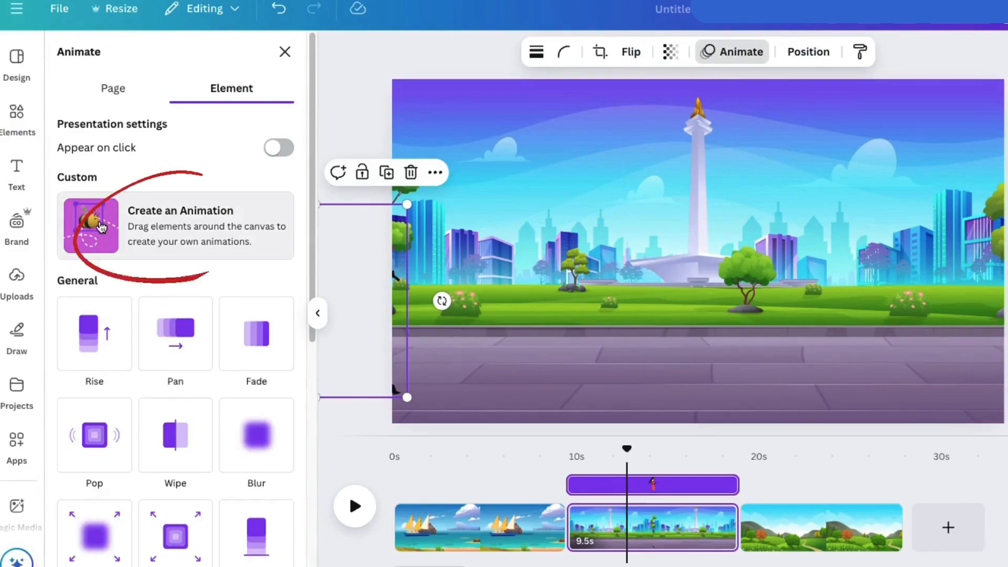
{"action": "left_click", "coordinate": [99, 225]}
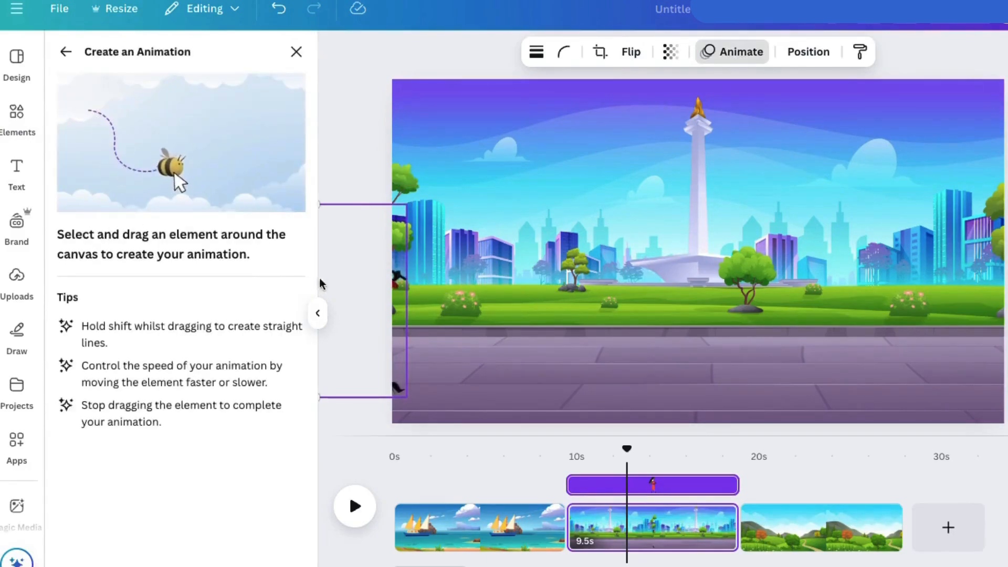
{"action": "mouse_move", "coordinate": [389, 297]}
{"action": "left_mouse_down"}
{"action": "mouse_move", "coordinate": [557, 274]}
{"action": "mouse_move", "coordinate": [680, 289]}
{"action": "mouse_move", "coordinate": [838, 278]}
{"action": "mouse_move", "coordinate": [1005, 283]}
{"action": "left_mouse_up"}
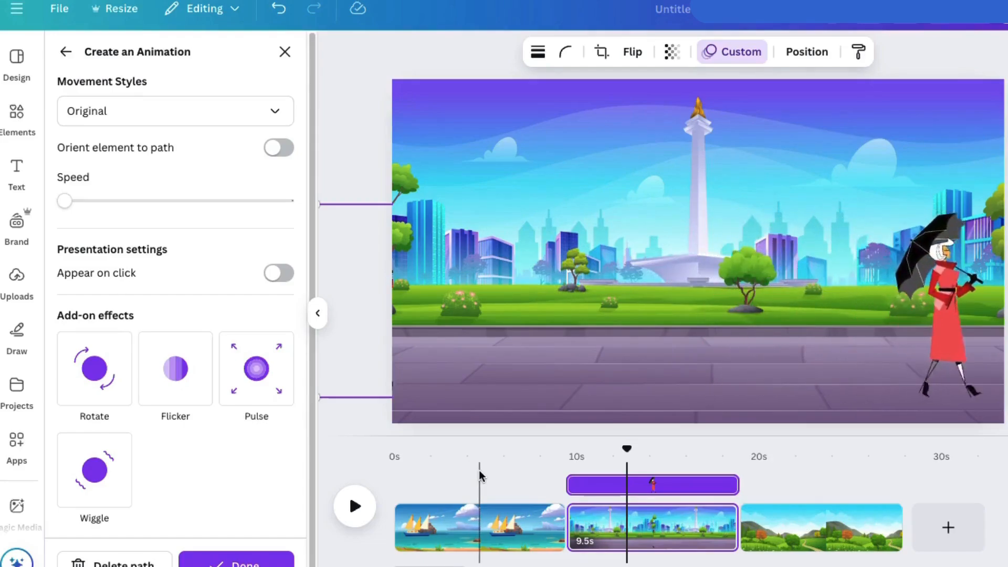
Try the Smooth movement style on the woman's animation and switch back to Original.
{"action": "left_click", "coordinate": [137, 115]}
{"action": "left_click", "coordinate": [101, 184]}
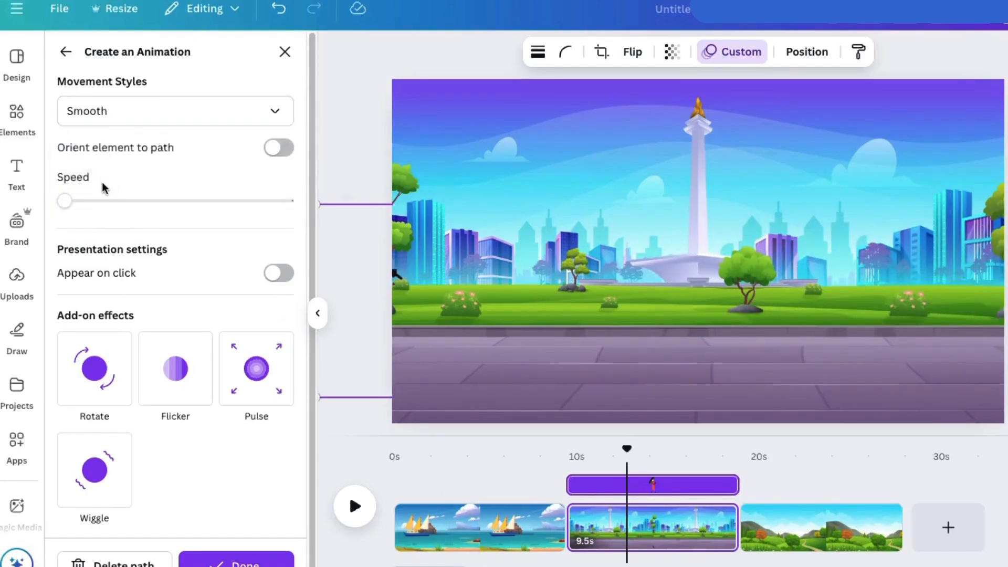
{"action": "left_click", "coordinate": [102, 109]}
{"action": "left_click", "coordinate": [96, 152]}
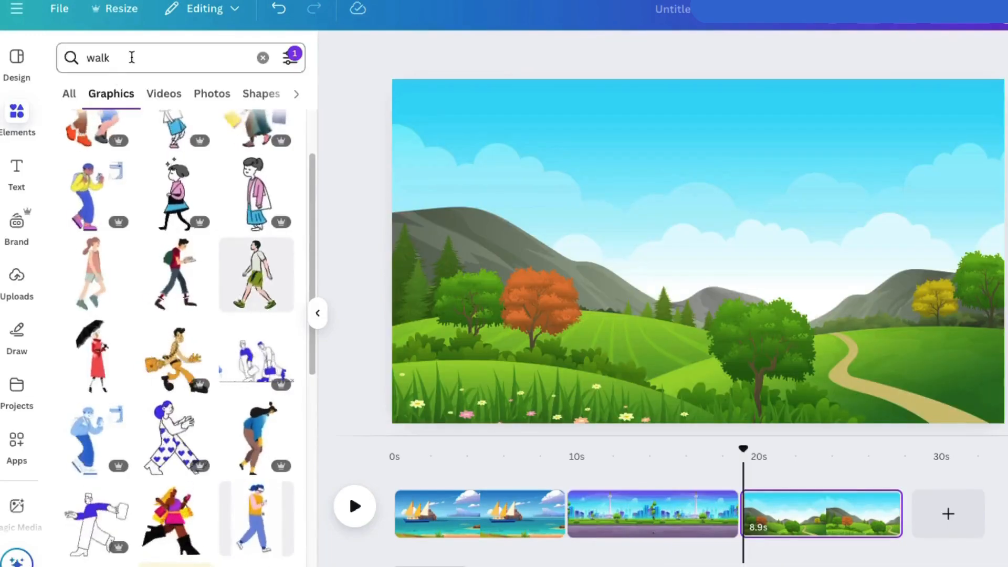
For the green hills page, search the graphics for "helicopter".
{"action": "left_click", "coordinate": [129, 58]}
{"action": "type", "text": "heli"}
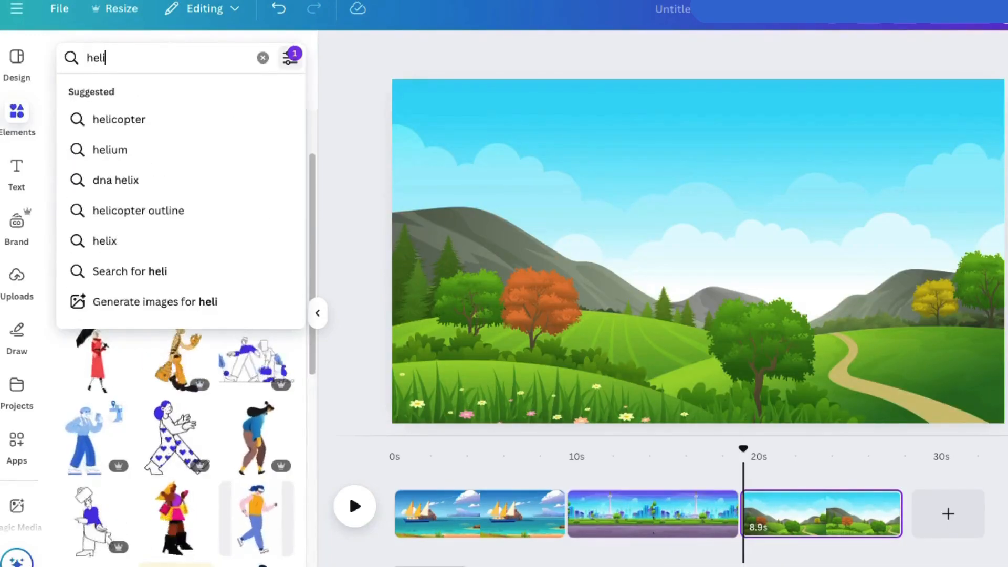
{"action": "type", "text": "copter"}
{"action": "key", "text": "Return"}
Add the blue helicopter graphic, resize it and place it in the sky on the right half of the hills page.
{"action": "left_click", "coordinate": [129, 226]}
{"action": "left_click_drag", "start_coordinate": [483, 112], "coordinate": [789, 310]}
{"action": "left_click_drag", "start_coordinate": [837, 343], "coordinate": [820, 142]}
{"action": "left_click_drag", "start_coordinate": [775, 189], "coordinate": [751, 199]}
Detach the hills image from the third page's background through its layer options.
{"action": "left_click", "coordinate": [730, 157]}
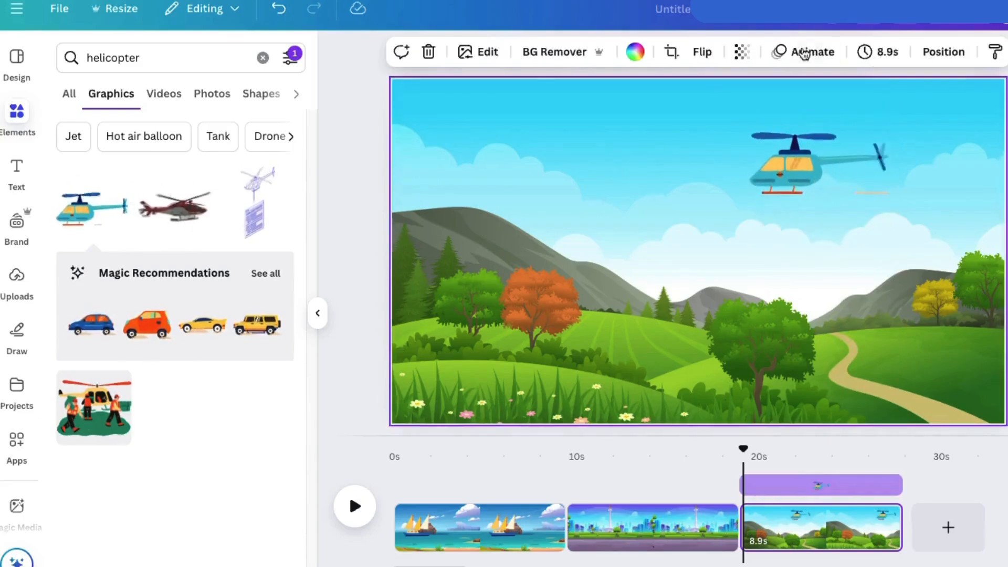
{"action": "left_click", "coordinate": [939, 55]}
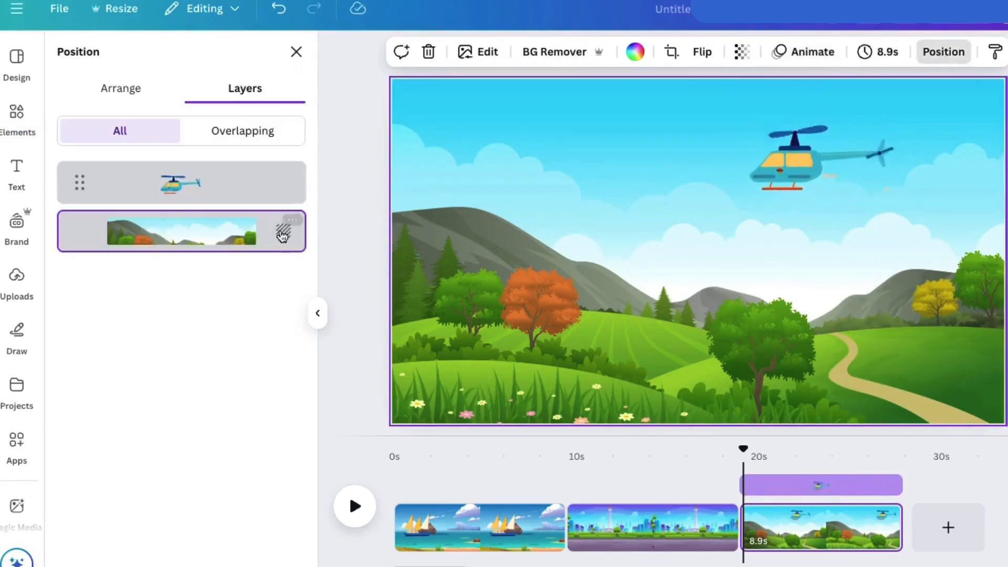
{"action": "left_click", "coordinate": [288, 231]}
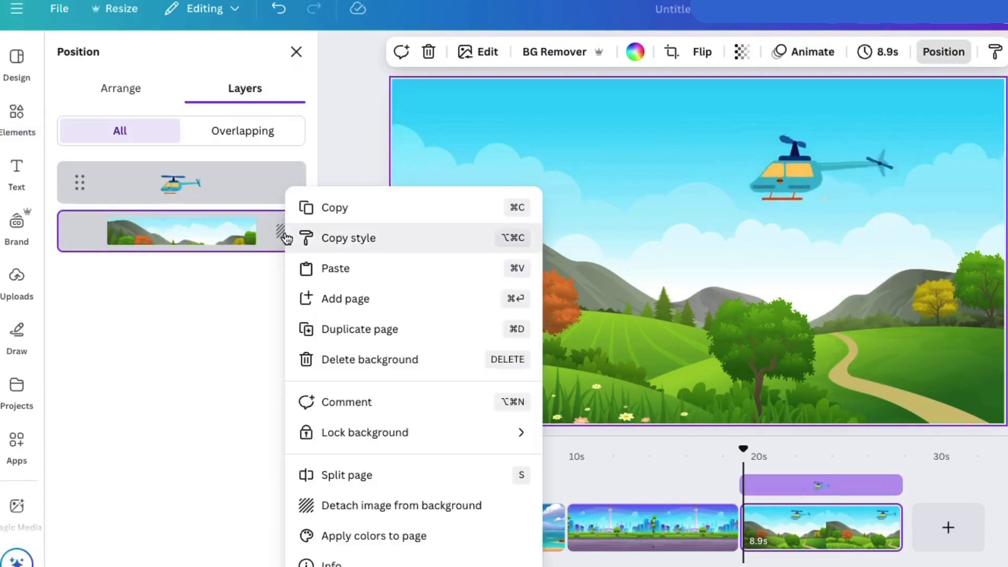
{"action": "left_click", "coordinate": [332, 512]}
Enlarge the detached hills image well beyond the page and position it so its left part with the orange tree fills the page.
{"action": "left_click_drag", "start_coordinate": [453, 114], "coordinate": [47, 5]}
{"action": "left_click_drag", "start_coordinate": [426, 161], "coordinate": [731, 211]}
{"action": "left_click_drag", "start_coordinate": [479, 262], "coordinate": [502, 269]}
{"action": "left_click_drag", "start_coordinate": [448, 252], "coordinate": [445, 332]}
{"action": "left_click_drag", "start_coordinate": [443, 215], "coordinate": [444, 310]}
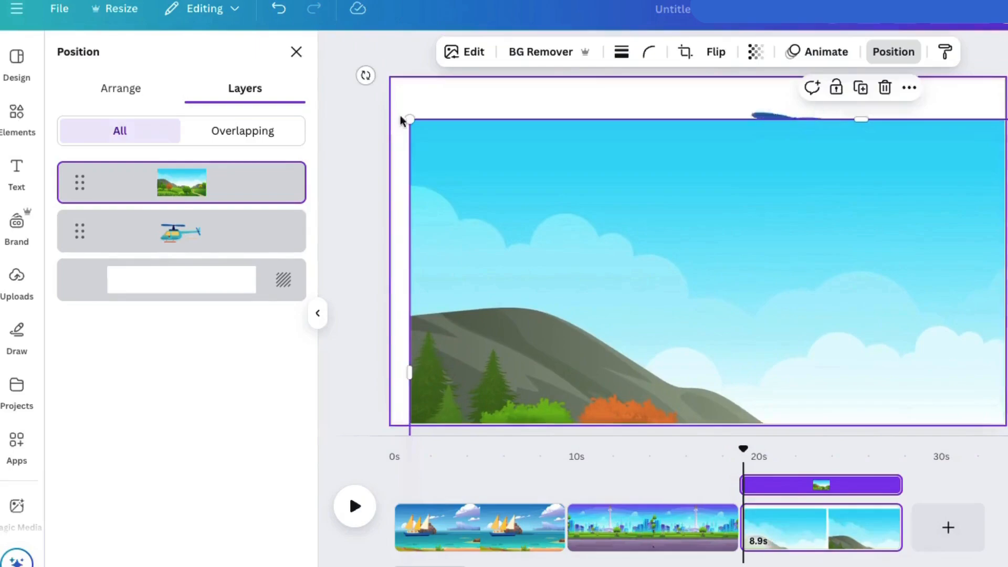
{"action": "left_click_drag", "start_coordinate": [410, 117], "coordinate": [169, 28]}
{"action": "left_click_drag", "start_coordinate": [397, 337], "coordinate": [506, 266]}
{"action": "left_click_drag", "start_coordinate": [424, 367], "coordinate": [528, 251]}
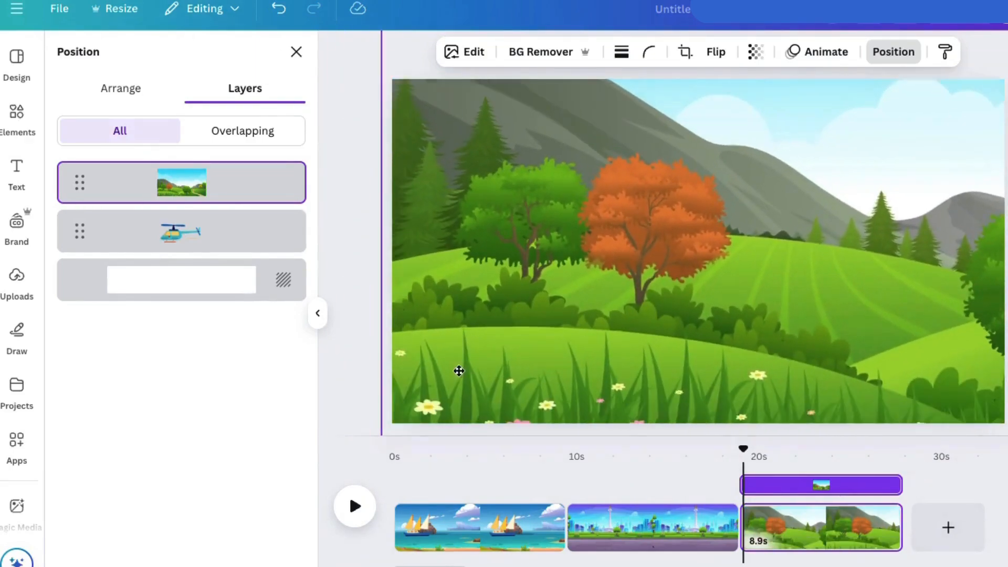
{"action": "left_click_drag", "start_coordinate": [796, 566], "coordinate": [777, 566]}
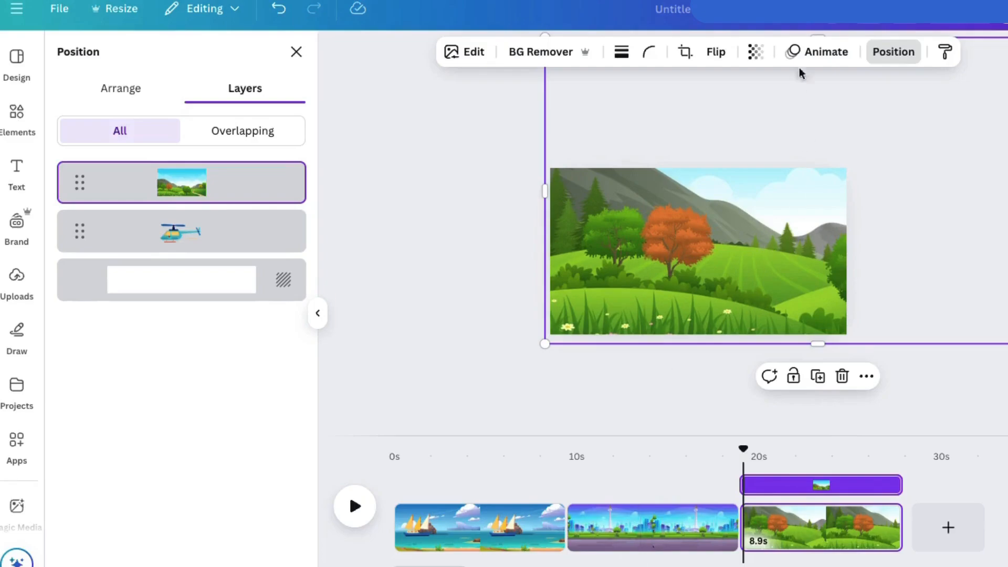
Bring the helicopter layer in front of the hills image and move the helicopter further right in the sky.
{"action": "mouse_move", "coordinate": [220, 187]}
{"action": "left_mouse_down"}
{"action": "mouse_move", "coordinate": [212, 253]}
{"action": "mouse_move", "coordinate": [216, 233]}
{"action": "left_mouse_up"}
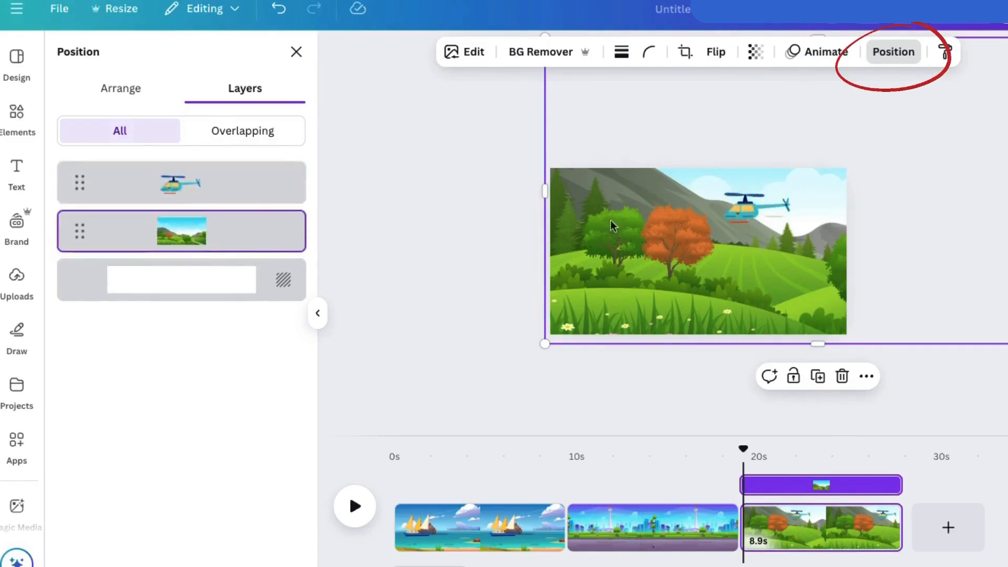
{"action": "left_click_drag", "start_coordinate": [748, 219], "coordinate": [772, 215]}
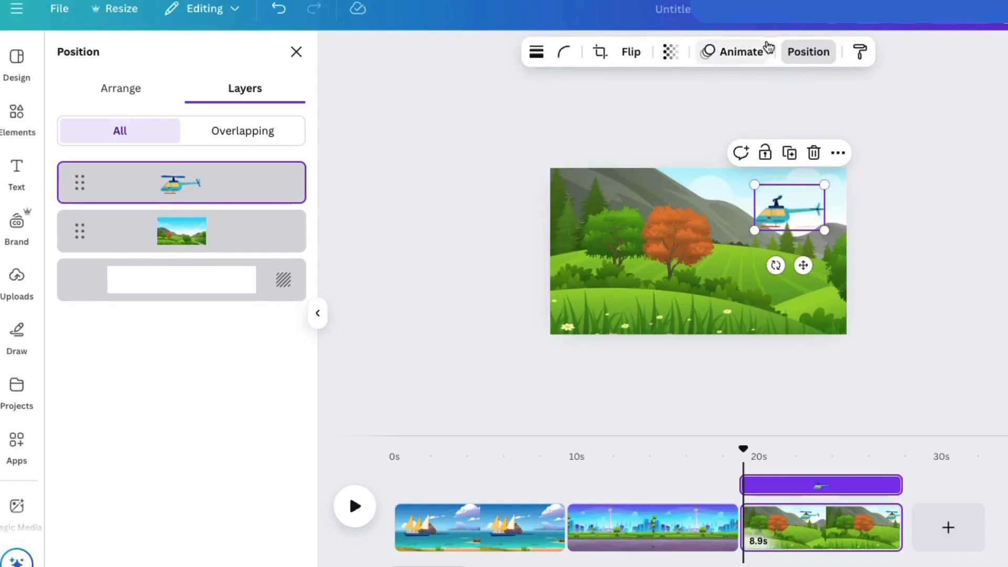
{"action": "left_click", "coordinate": [804, 51]}
Create a custom animation for the hills image with a roughly horizontal motion path running leftward across the page.
{"action": "left_click", "coordinate": [763, 293]}
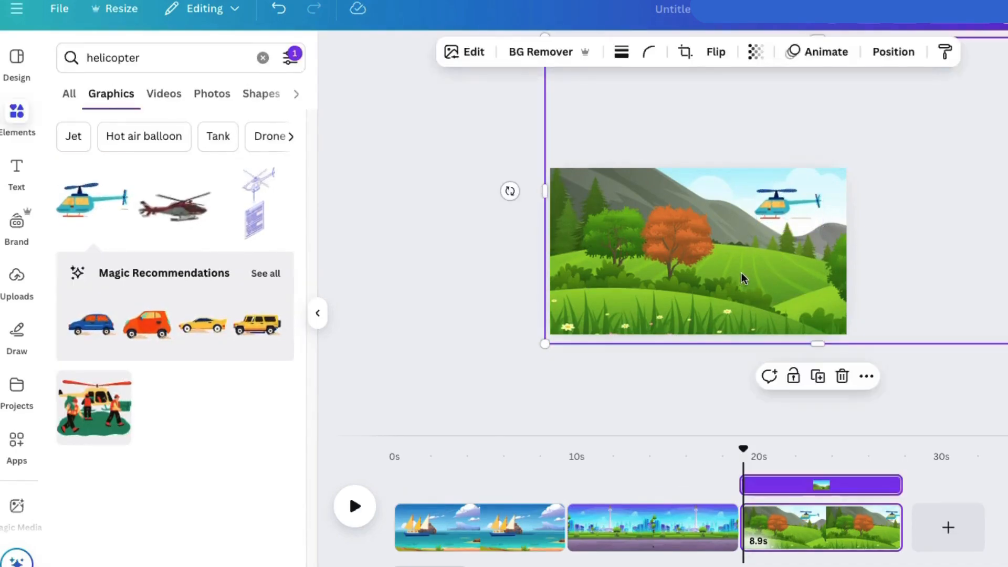
{"action": "left_click", "coordinate": [824, 52]}
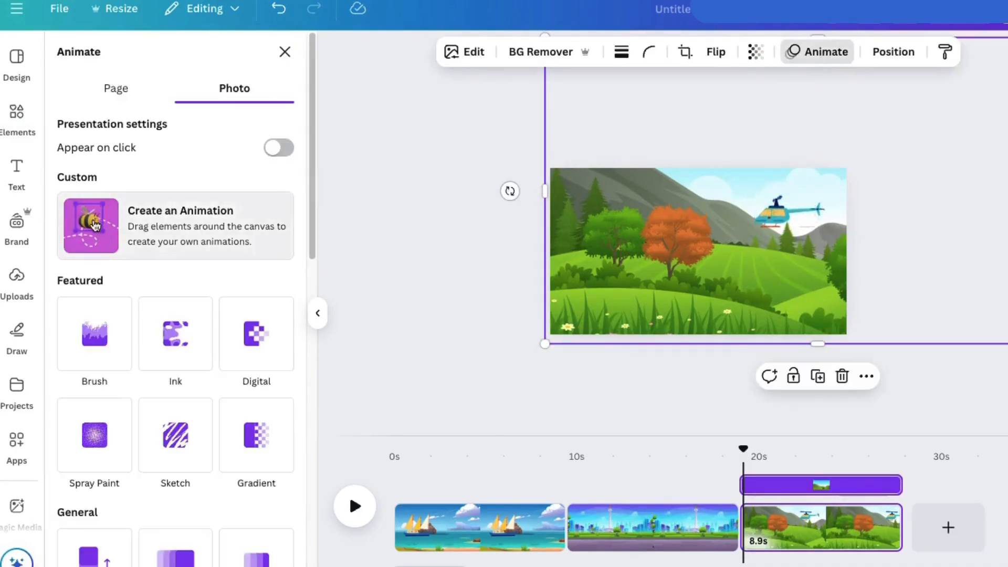
{"action": "left_click", "coordinate": [158, 218]}
{"action": "left_click_drag", "start_coordinate": [797, 278], "coordinate": [543, 285]}
{"action": "left_click_drag", "start_coordinate": [819, 290], "coordinate": [600, 306]}
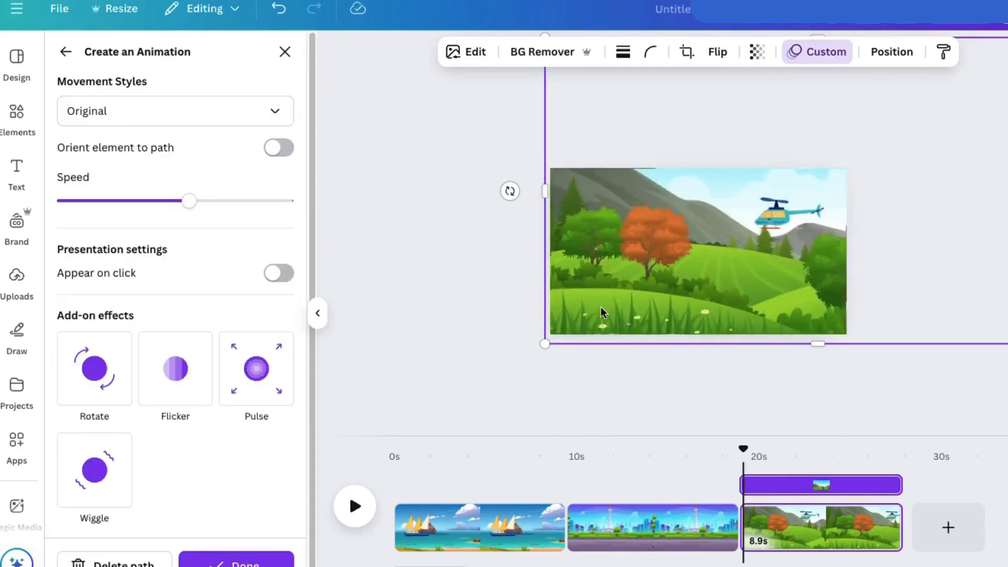
Set the hills animation's movement style to Steady and reduce its speed to roughly a fifth of the range.
{"action": "left_click", "coordinate": [108, 117]}
{"action": "left_click", "coordinate": [84, 214]}
{"action": "left_click_drag", "start_coordinate": [189, 200], "coordinate": [100, 207]}
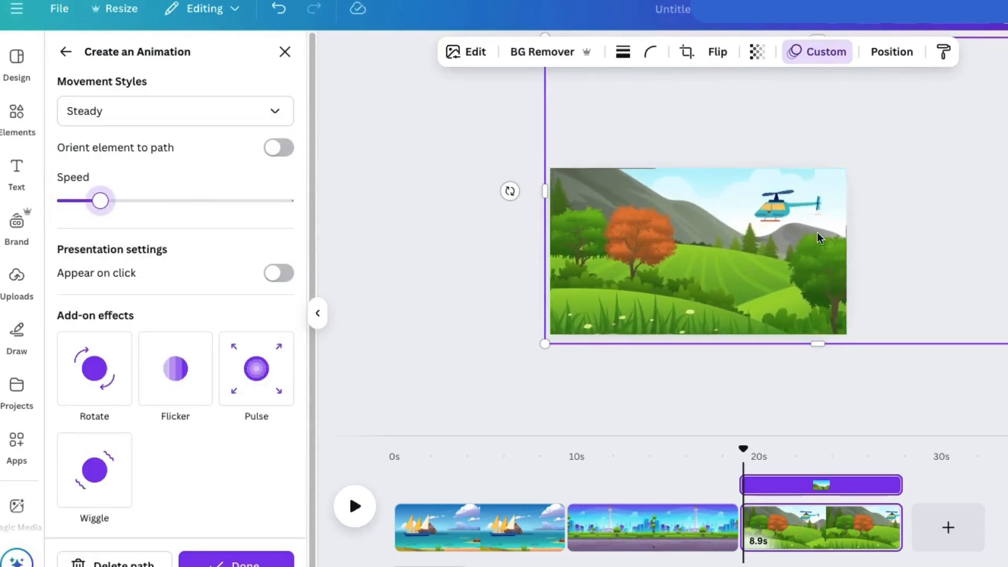
Flip the helicopter horizontally and place it mostly off the page's left edge at sky height.
{"action": "left_click", "coordinate": [773, 211]}
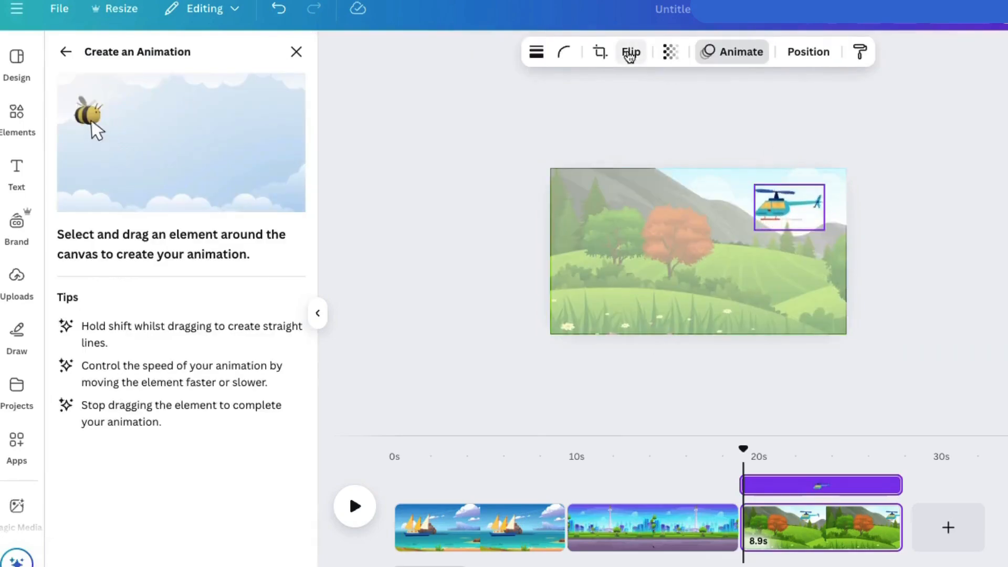
{"action": "left_click", "coordinate": [630, 56]}
{"action": "left_click", "coordinate": [637, 92]}
{"action": "left_click_drag", "start_coordinate": [782, 210], "coordinate": [604, 204]}
{"action": "left_click", "coordinate": [166, 548]}
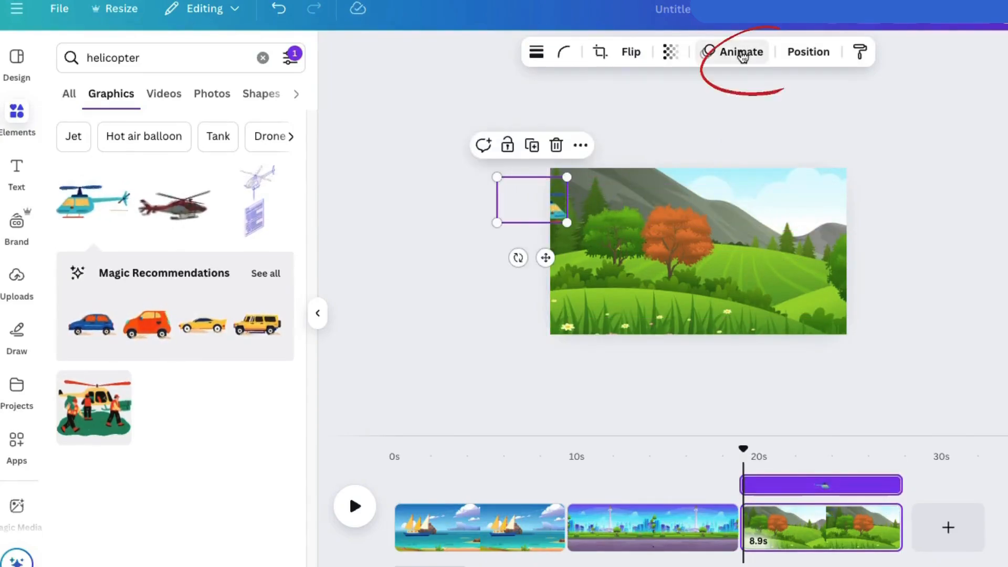
Create a custom animation for the helicopter with a wavy motion path from the page's left edge to the right part of the sky.
{"action": "left_click", "coordinate": [737, 53]}
{"action": "left_click", "coordinate": [164, 204]}
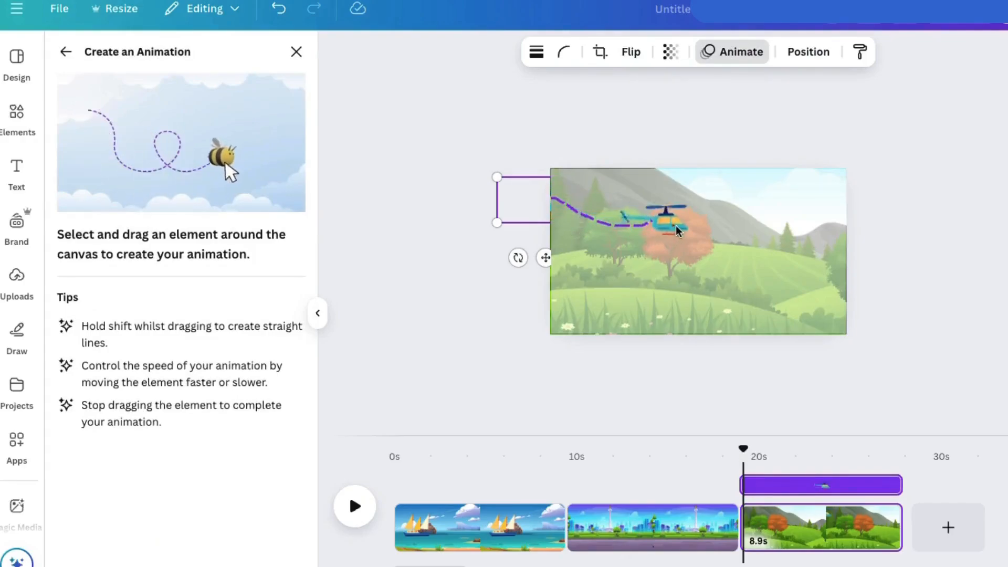
{"action": "left_click_drag", "start_coordinate": [793, 225], "coordinate": [800, 200]}
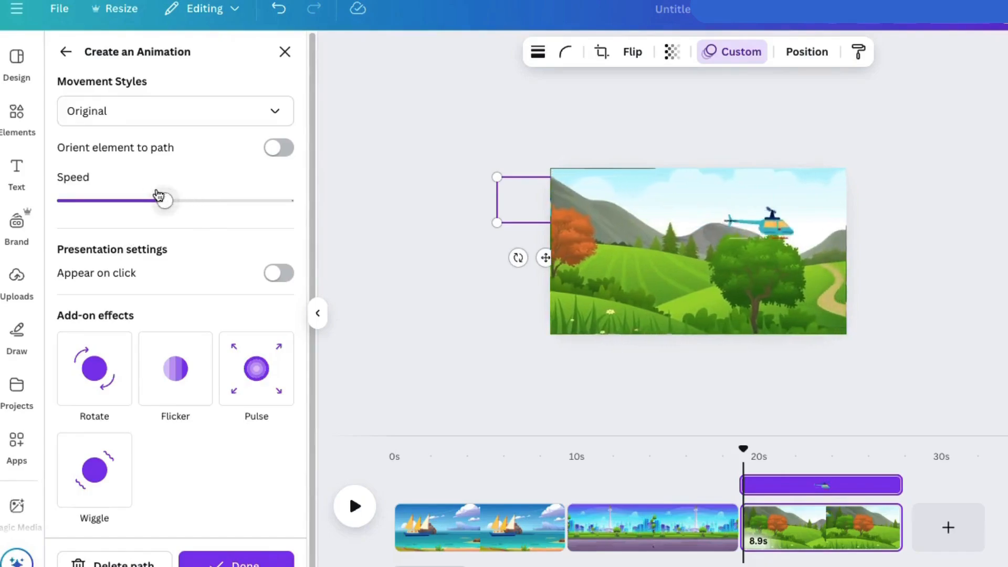
Reduce the helicopter animation's speed to roughly a quarter of the range, finish the animation and play the hills page.
{"action": "left_click_drag", "start_coordinate": [162, 202], "coordinate": [111, 209]}
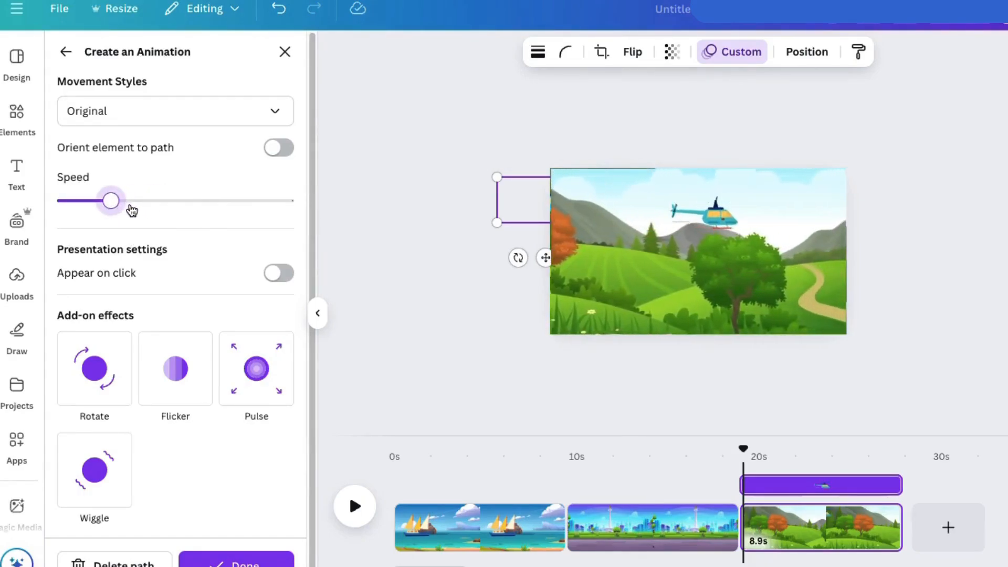
{"action": "left_click", "coordinate": [241, 564]}
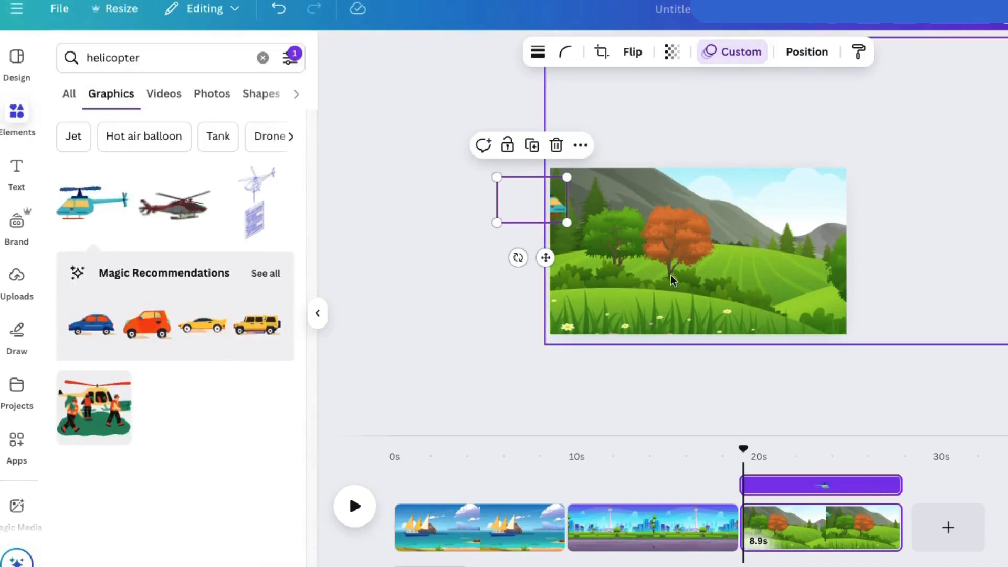
{"action": "left_click", "coordinate": [350, 509]}
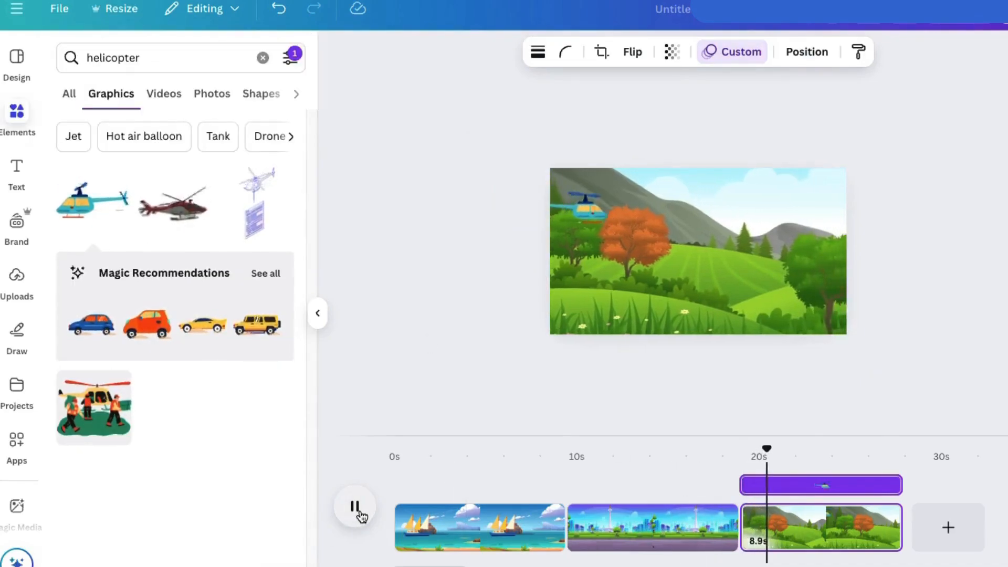